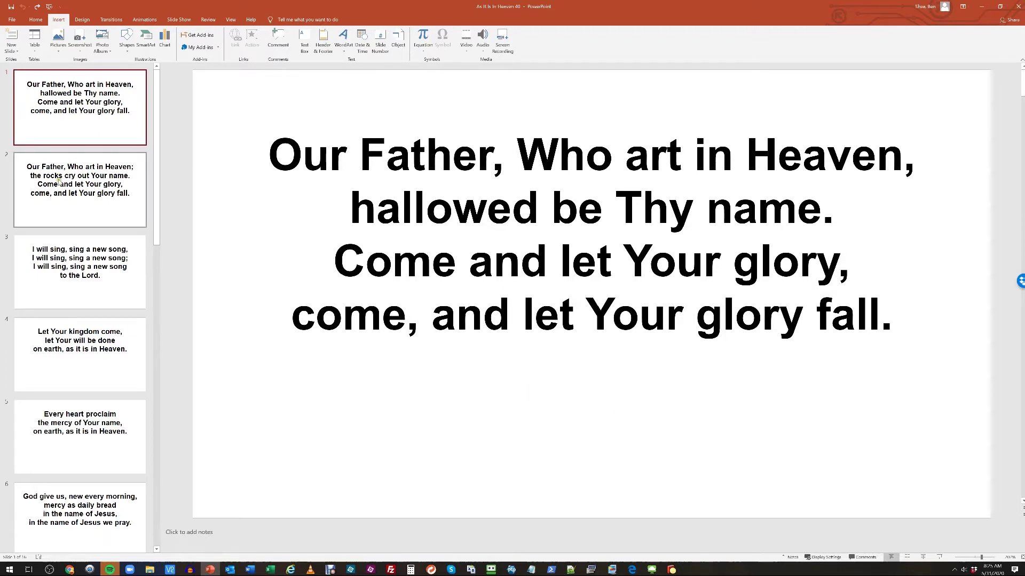
Browse down to the last lyric slide, 16, then return to the first slide.
scroll(152, 270, down, 1)
scroll(152, 270, down, 9)
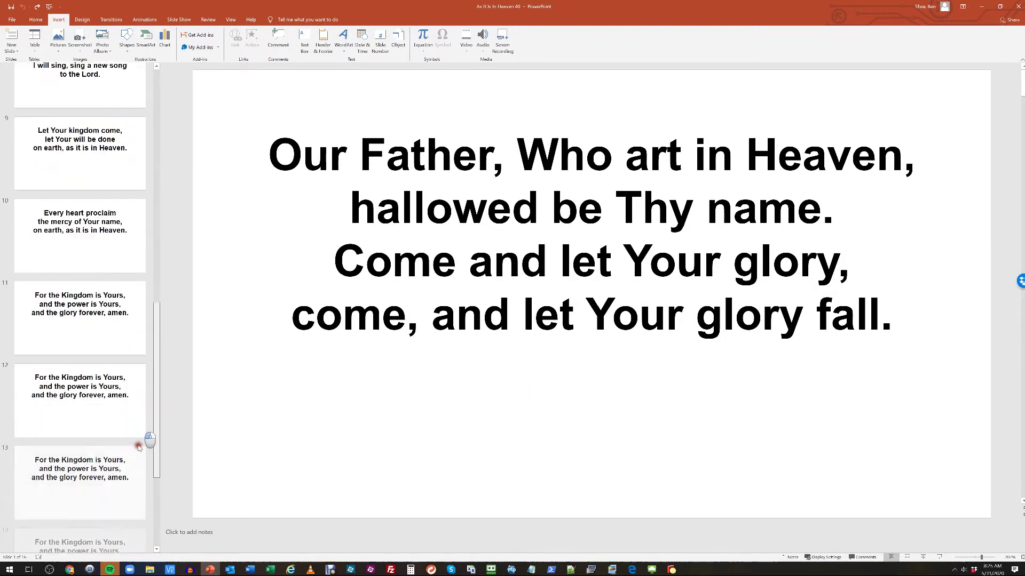
click(133, 507)
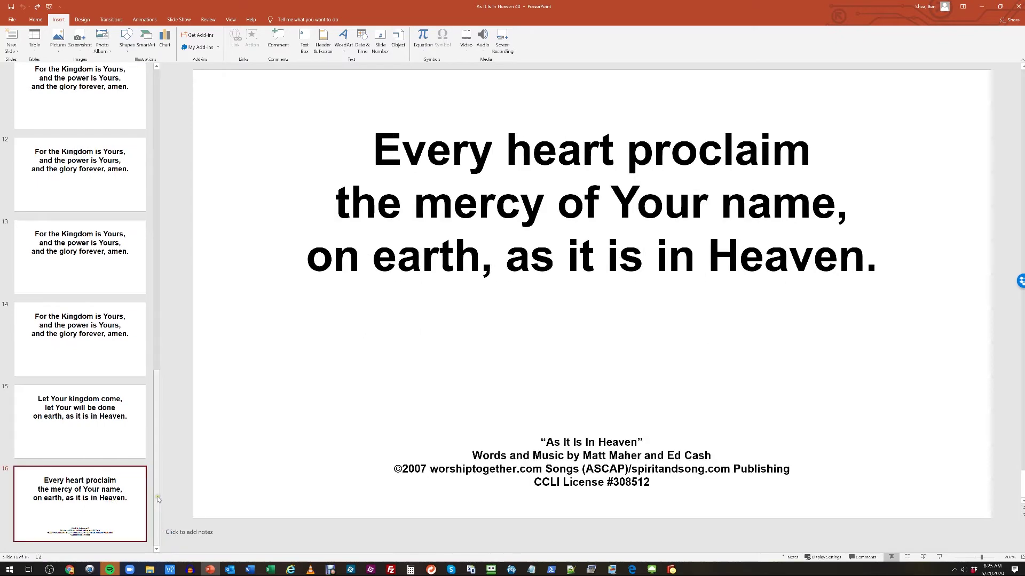
scroll(80, 267, up, 10)
click(116, 86)
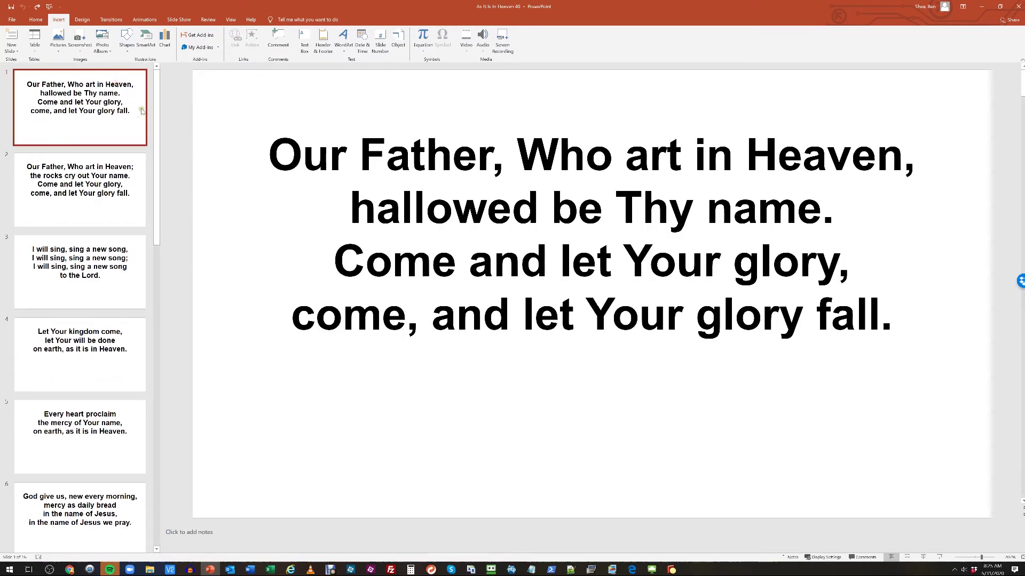
Turn on slide numbers for all slides via Header and Footer, then check slides 2–4.
click(398, 87)
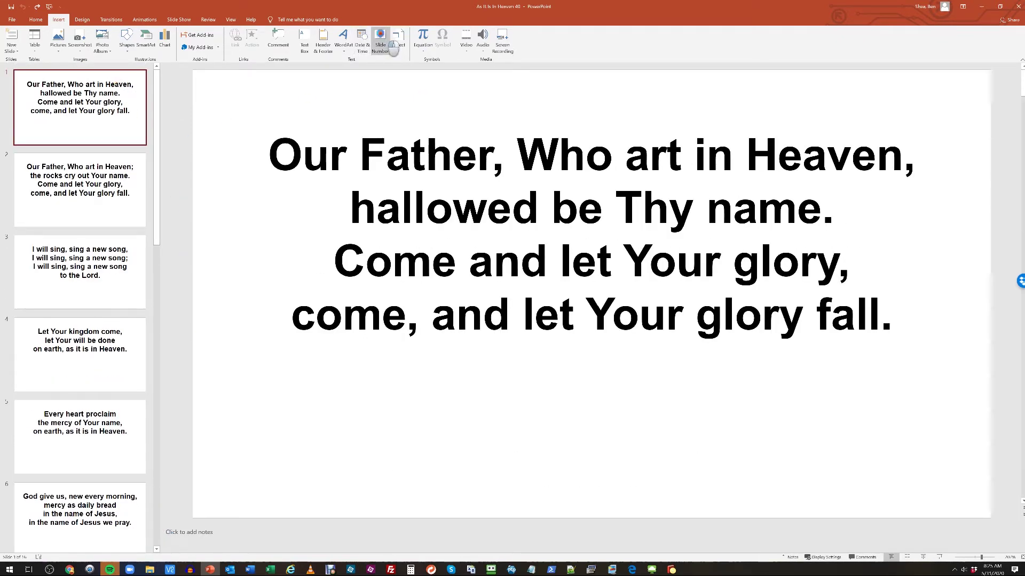
click(379, 42)
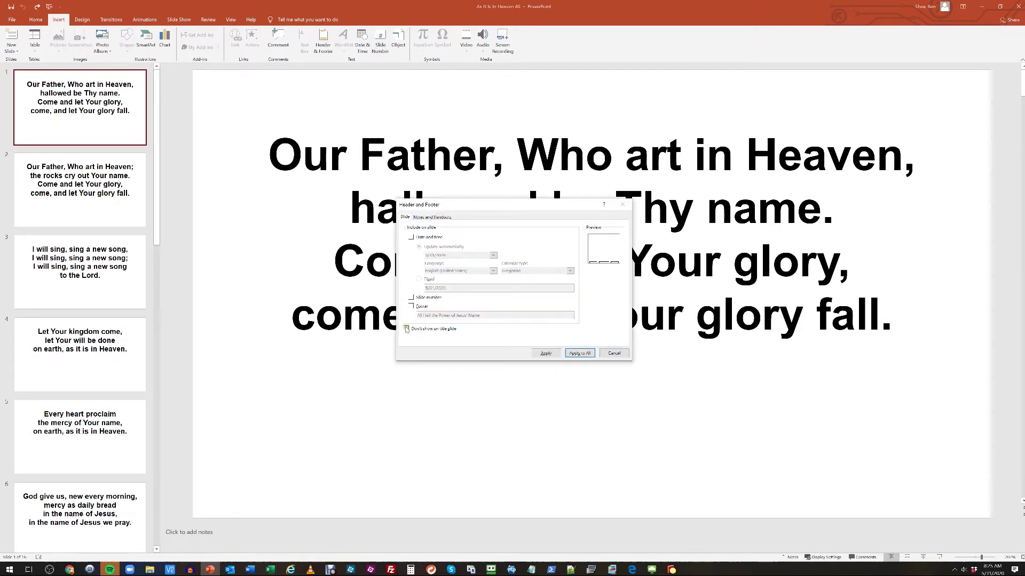
click(412, 297)
click(579, 353)
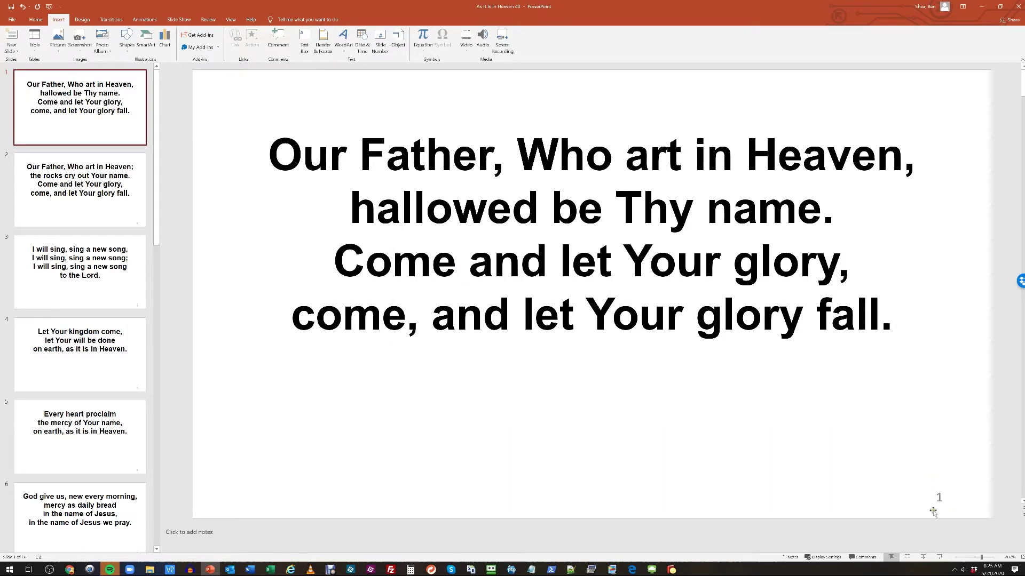
click(118, 196)
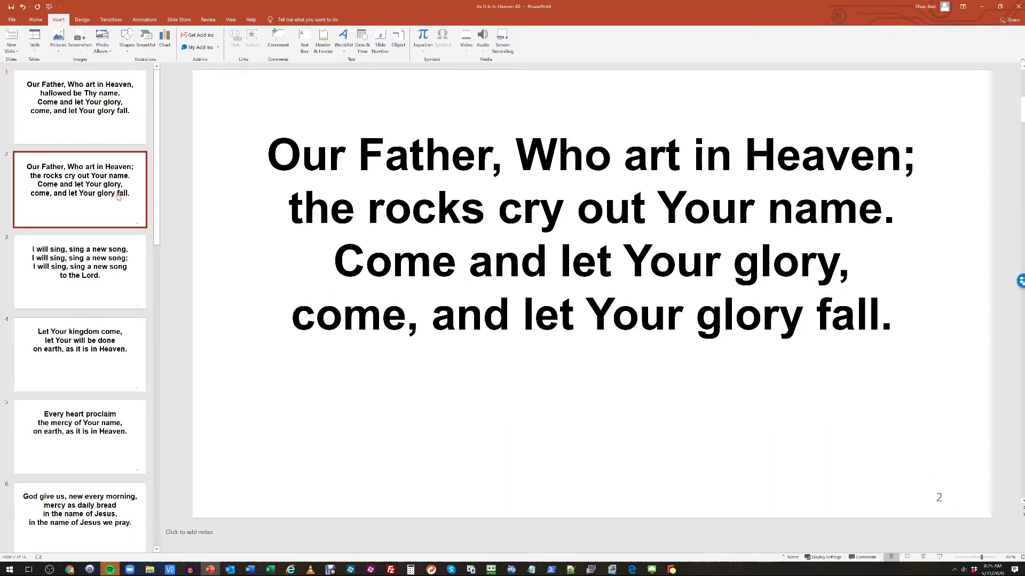
key(Down)
key(Down)
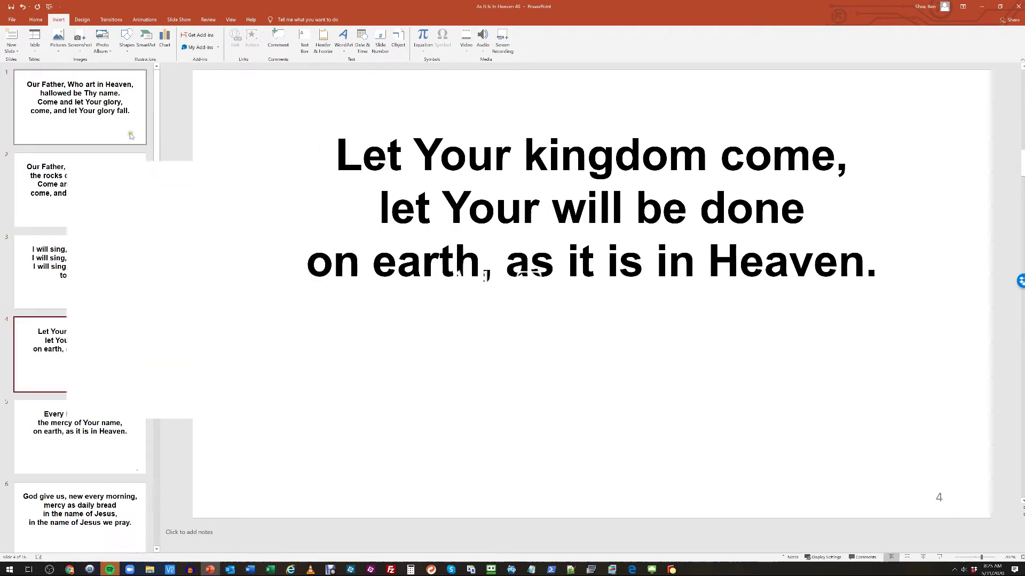
Save all slides as JPEG File Interchange Format images, then switch to OBS Studio.
click(12, 20)
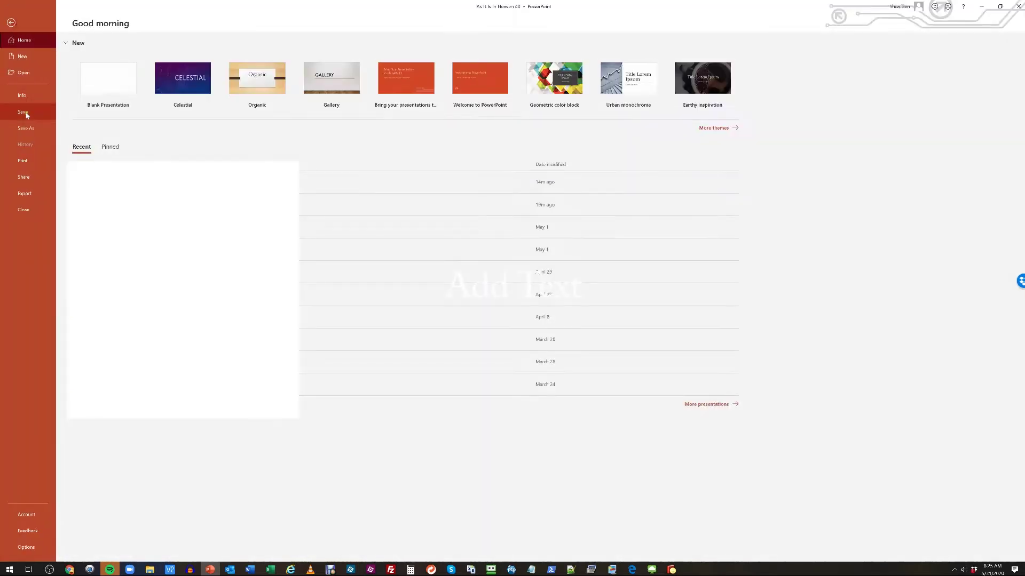
click(25, 128)
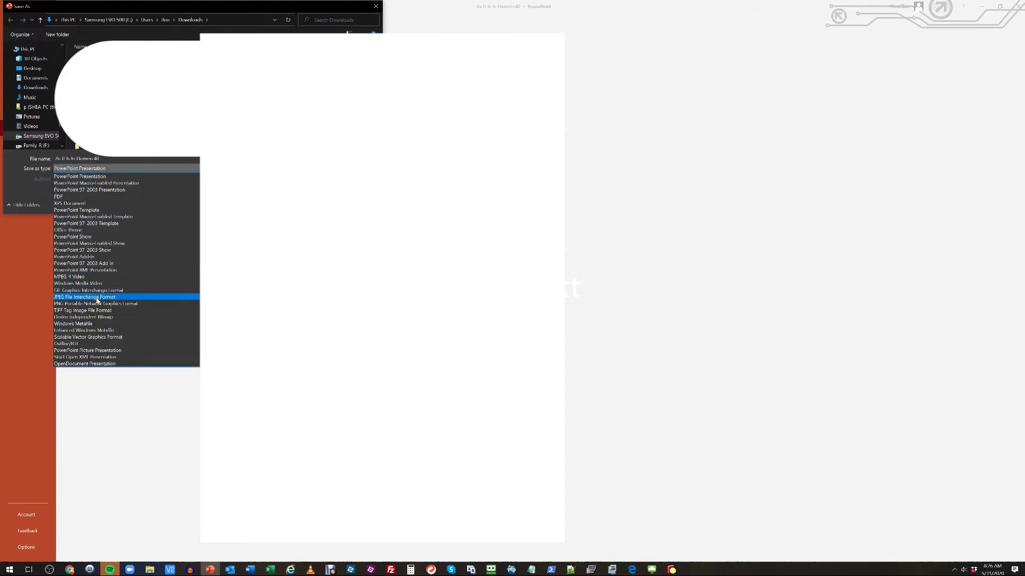
click(105, 298)
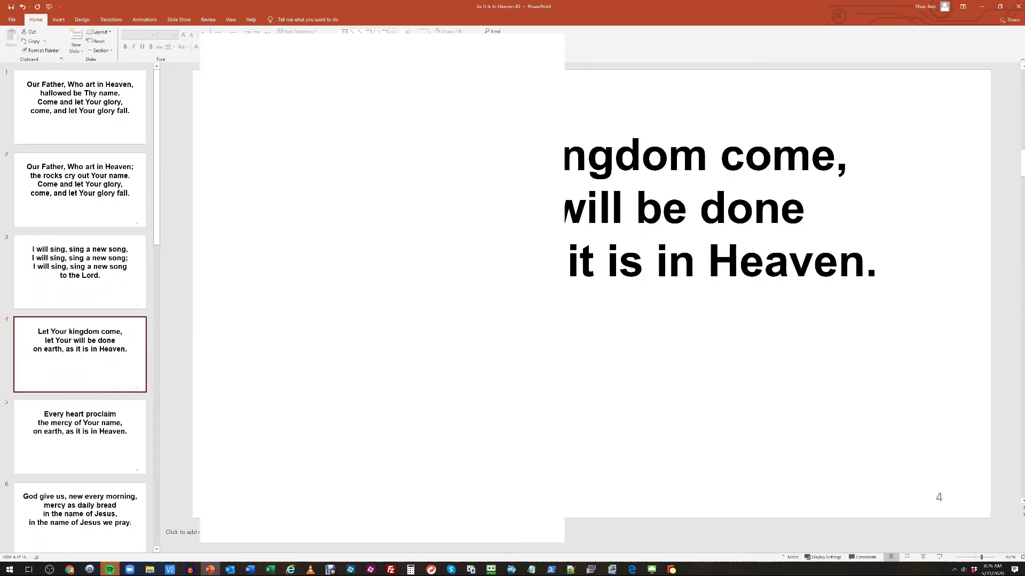
click(50, 569)
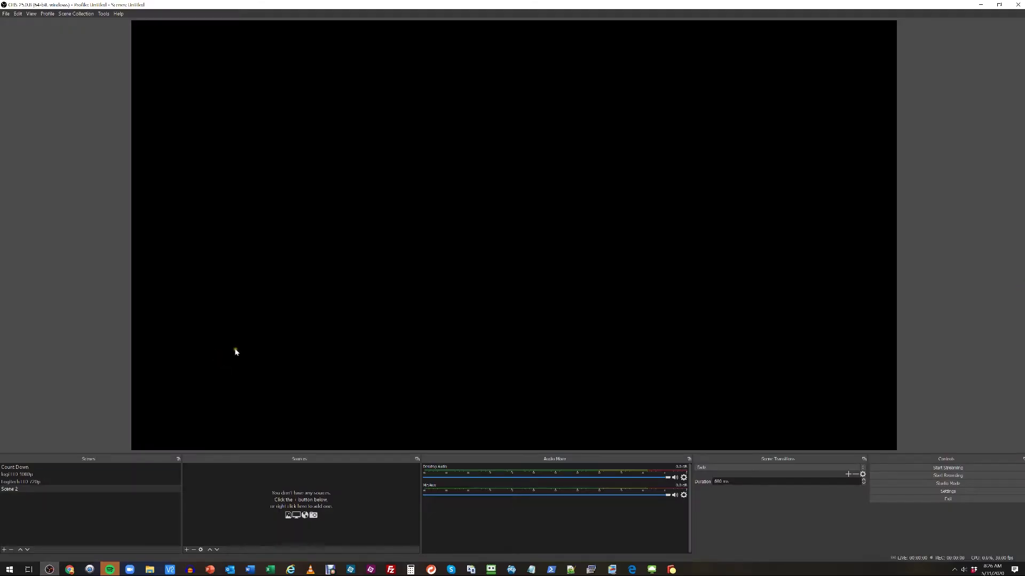
Add an Image Slide Show source set to Manual slide mode with the Fade transition.
right_click(263, 504)
mouse_move(285, 508)
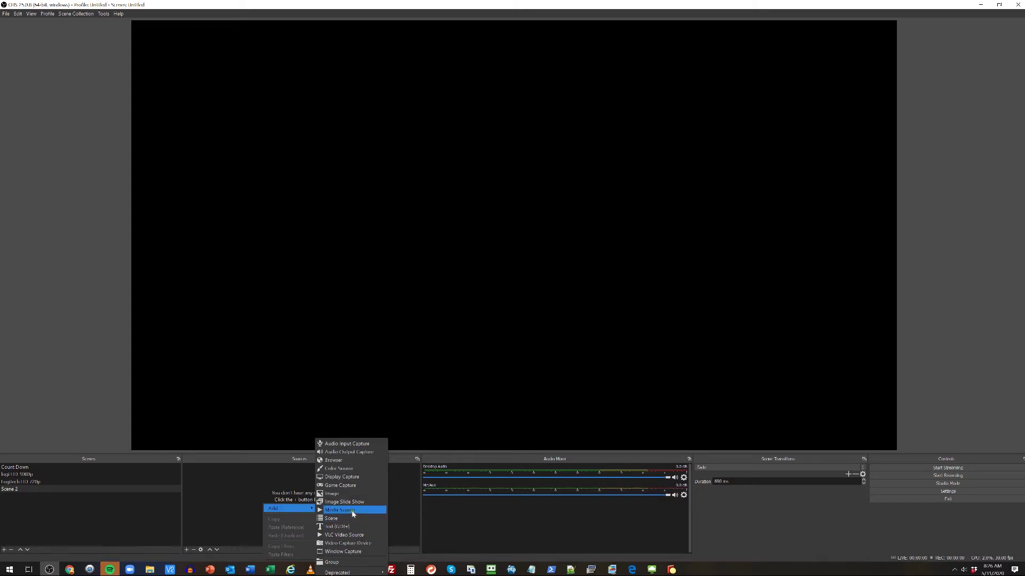
click(350, 502)
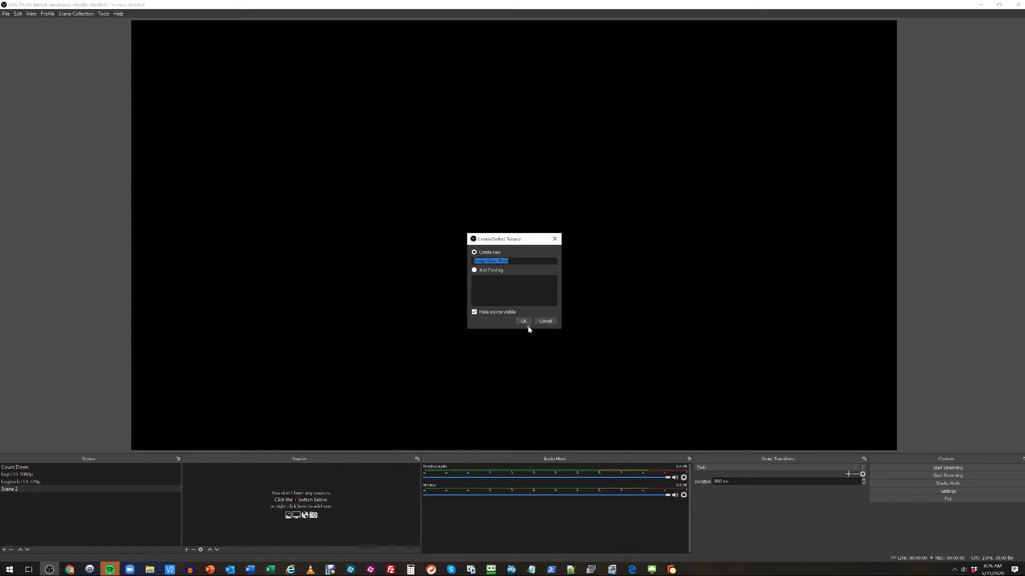
click(526, 323)
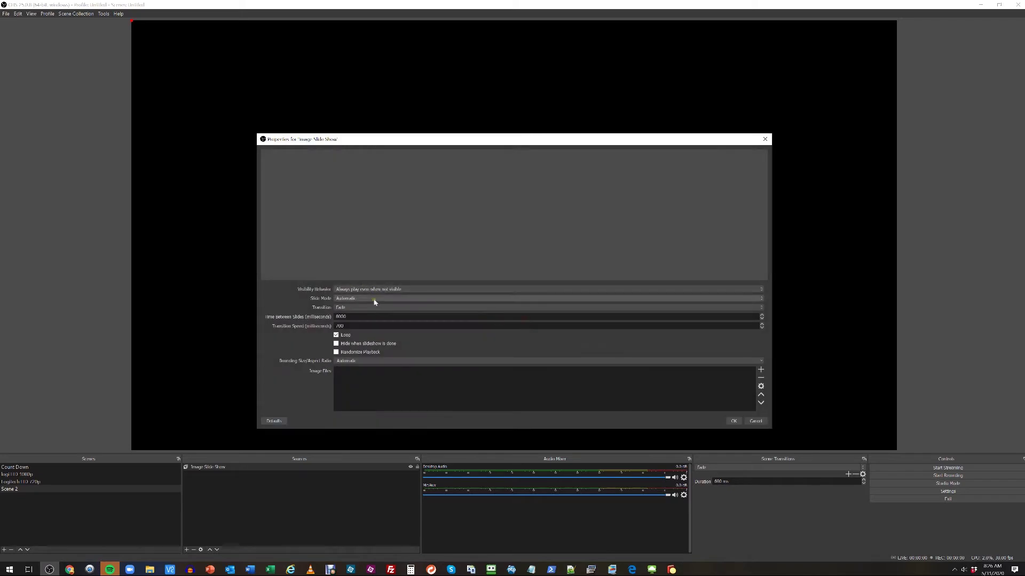
click(374, 298)
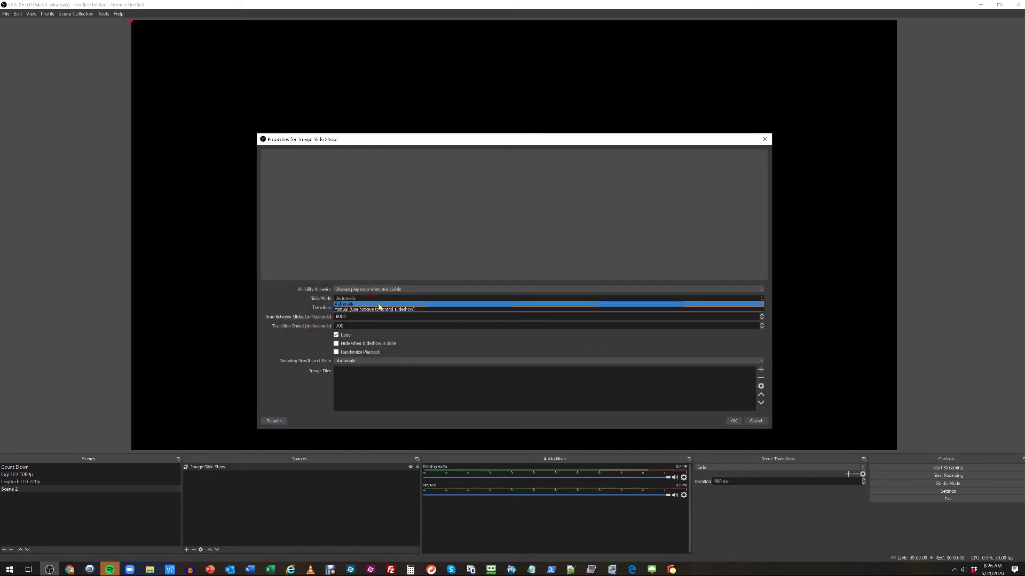
click(378, 310)
click(378, 308)
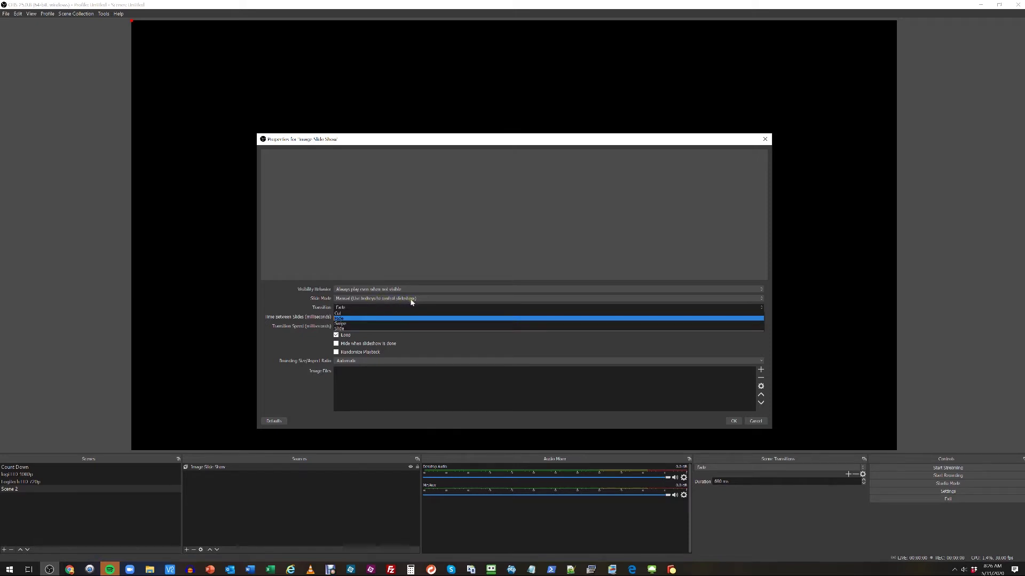
click(270, 297)
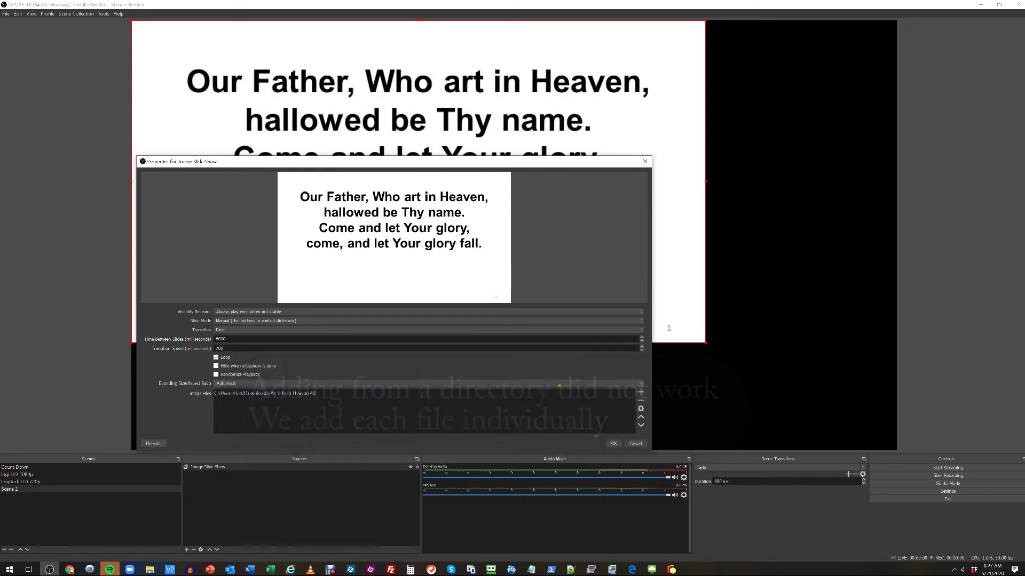
click(613, 443)
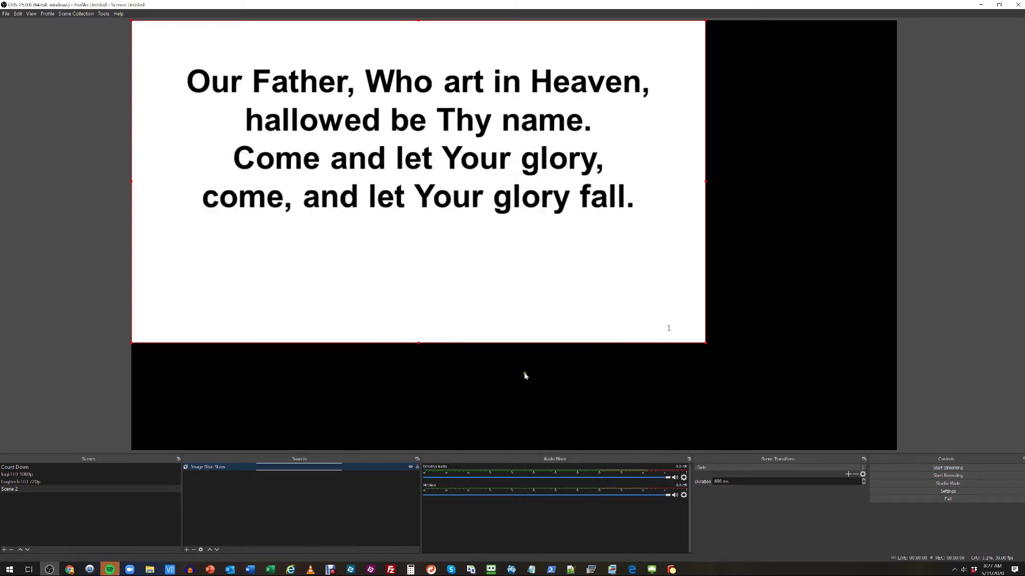
Apply Transform > Fit to screen to the slide source, then deselect it.
right_click(625, 277)
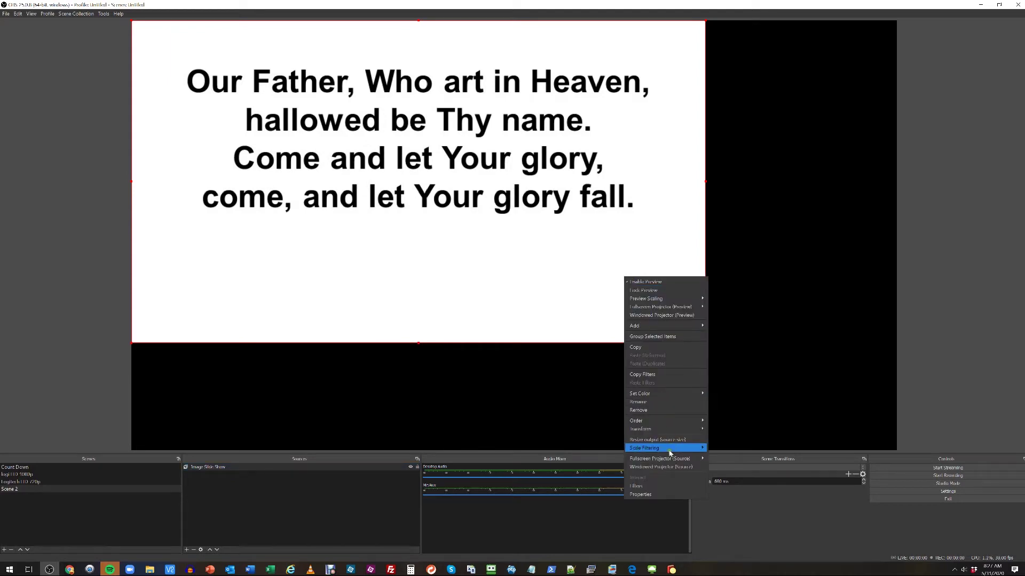
mouse_move(662, 430)
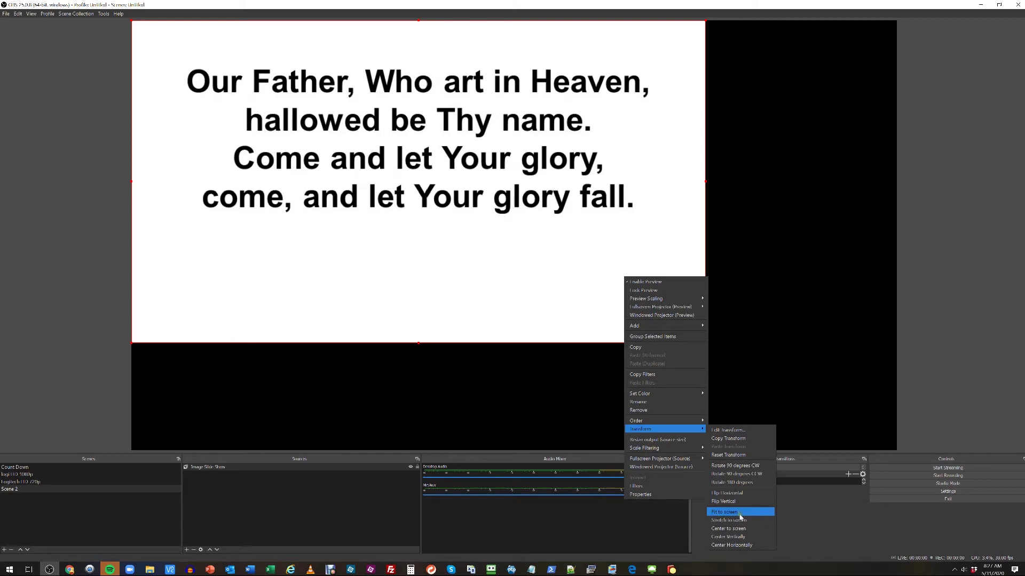
click(735, 514)
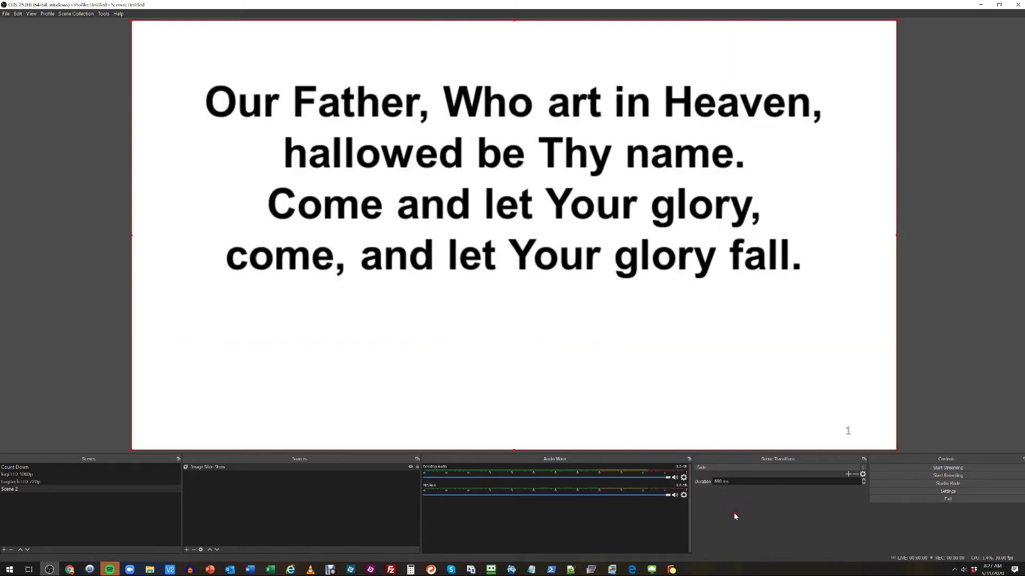
click(939, 383)
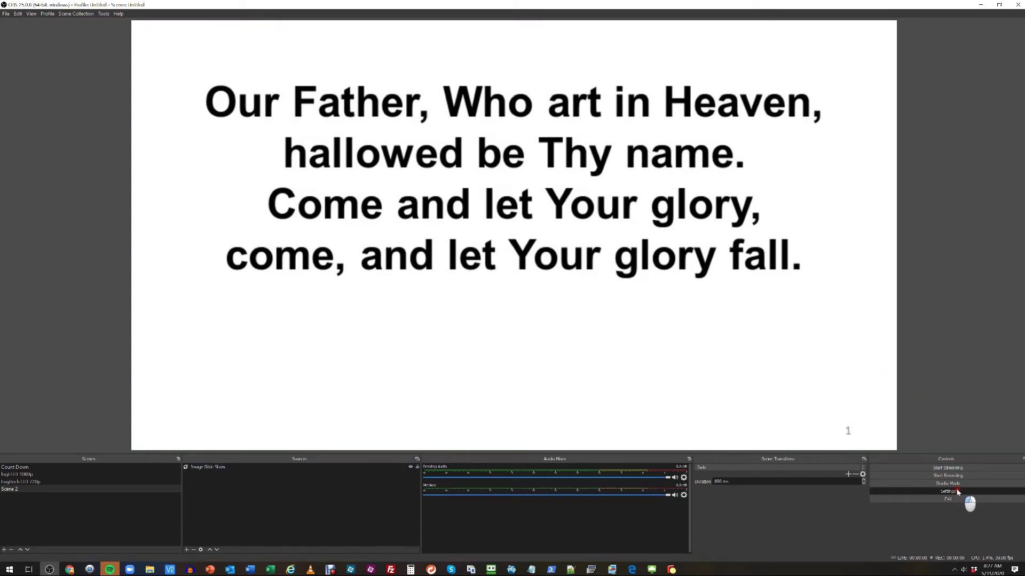
Assign and save Image Slide Show Next/Previous Slide hotkeys, then select the slide source.
click(947, 491)
click(407, 262)
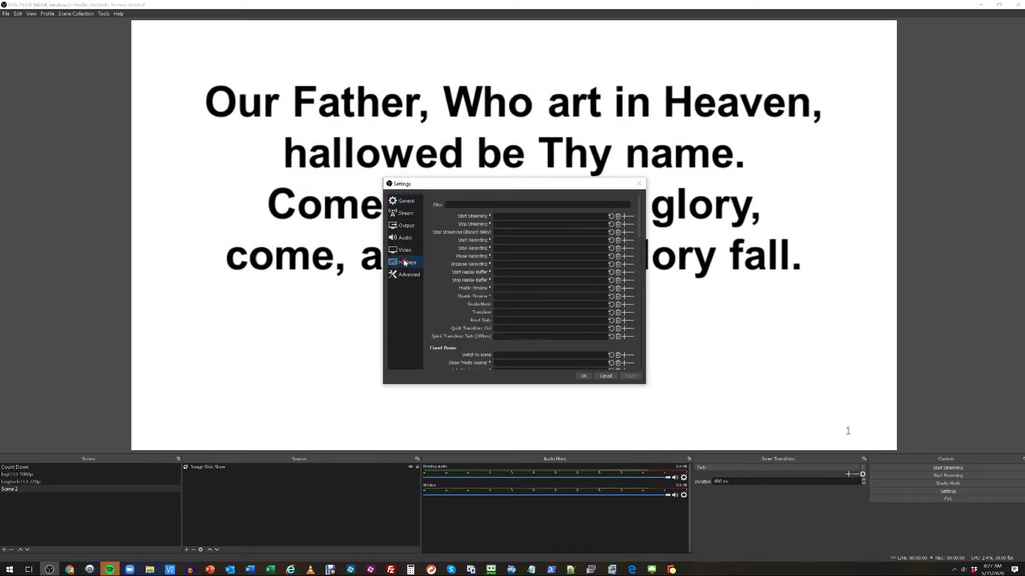
scroll(497, 322, down, 10)
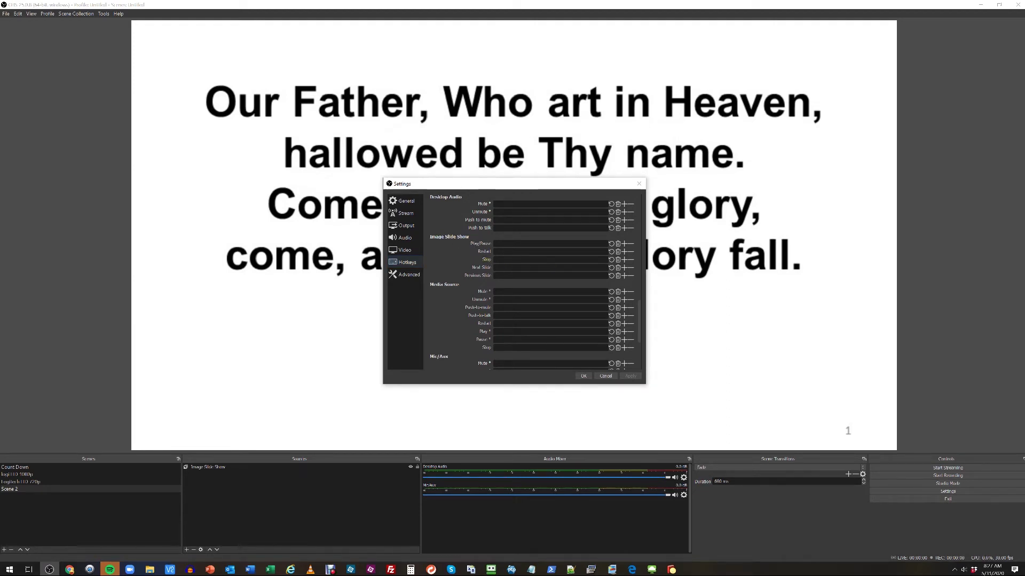
click(520, 274)
click(631, 376)
click(584, 376)
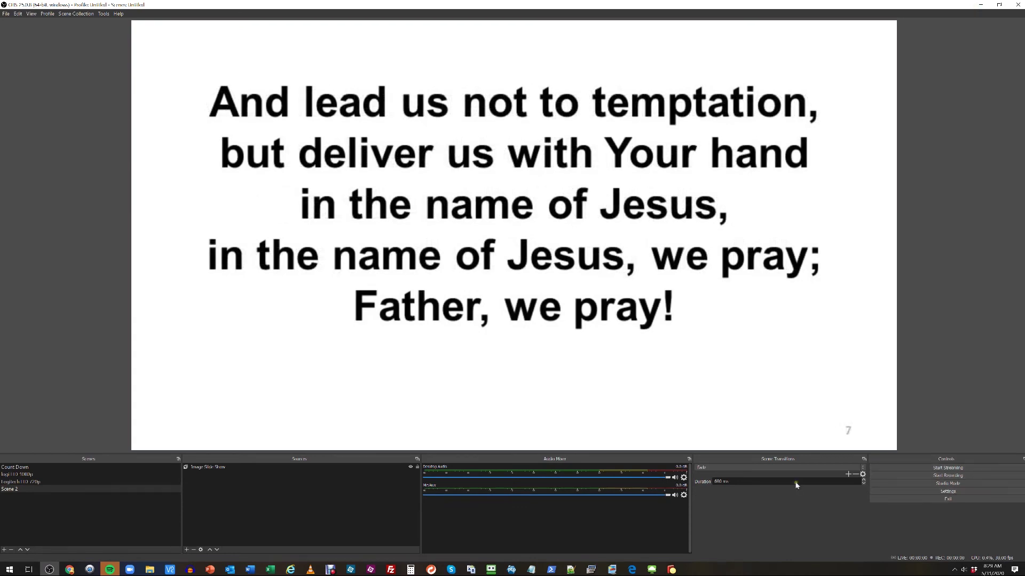
click(609, 332)
In the slide show's properties, remove the As It Is In Heaven 40 folder entry.
right_click(609, 332)
click(595, 349)
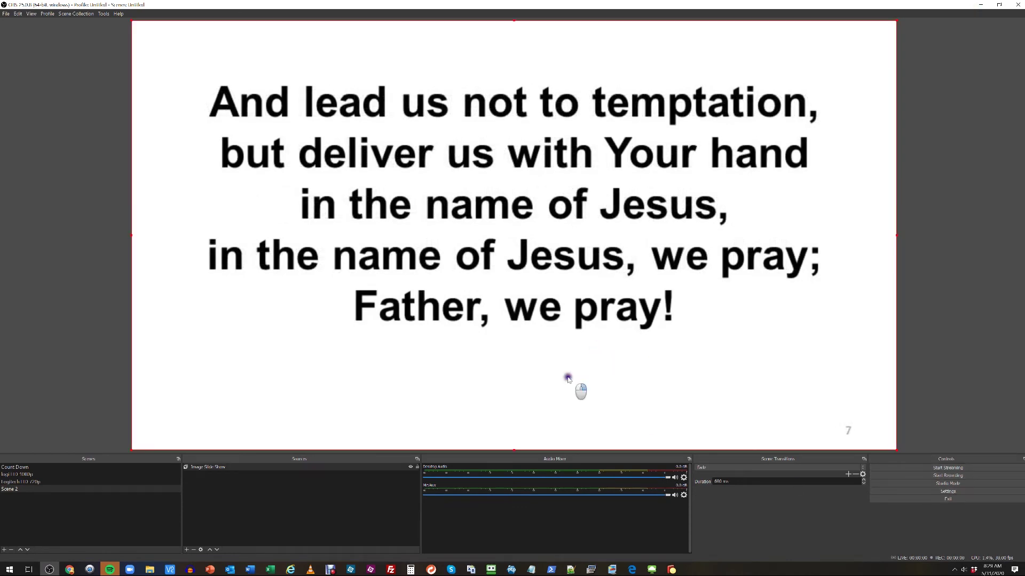
right_click(565, 383)
click(592, 376)
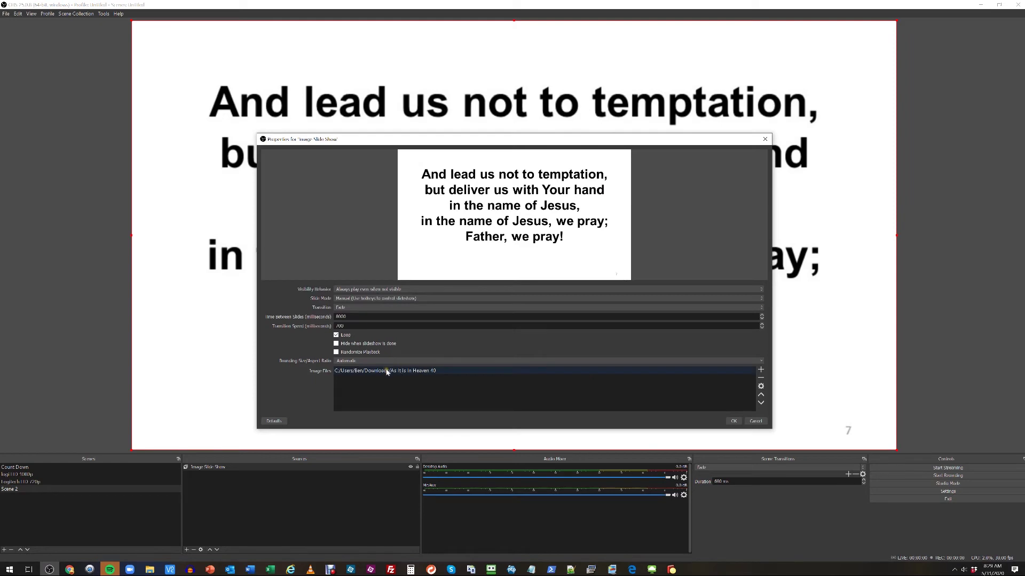
click(423, 371)
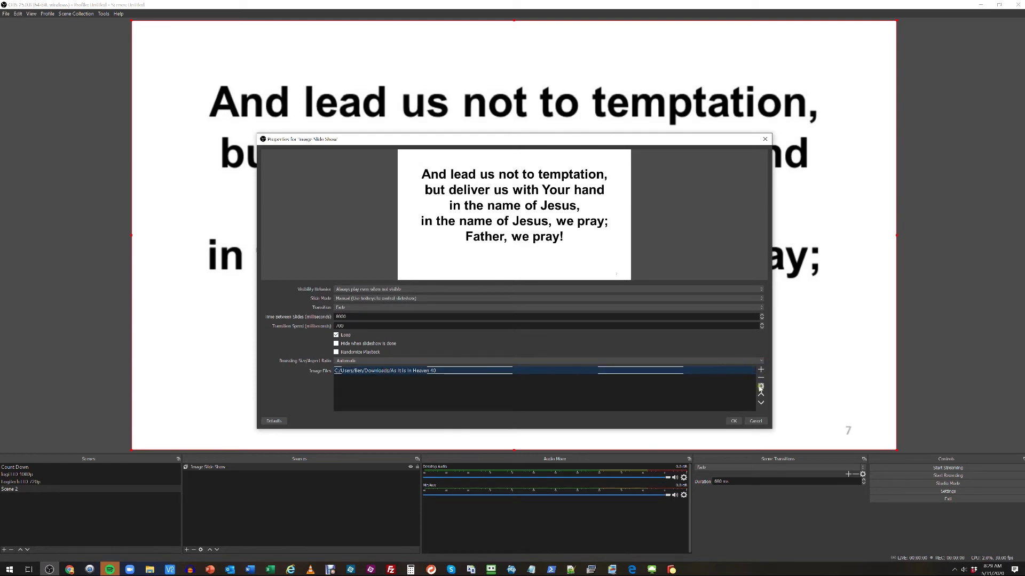
click(758, 378)
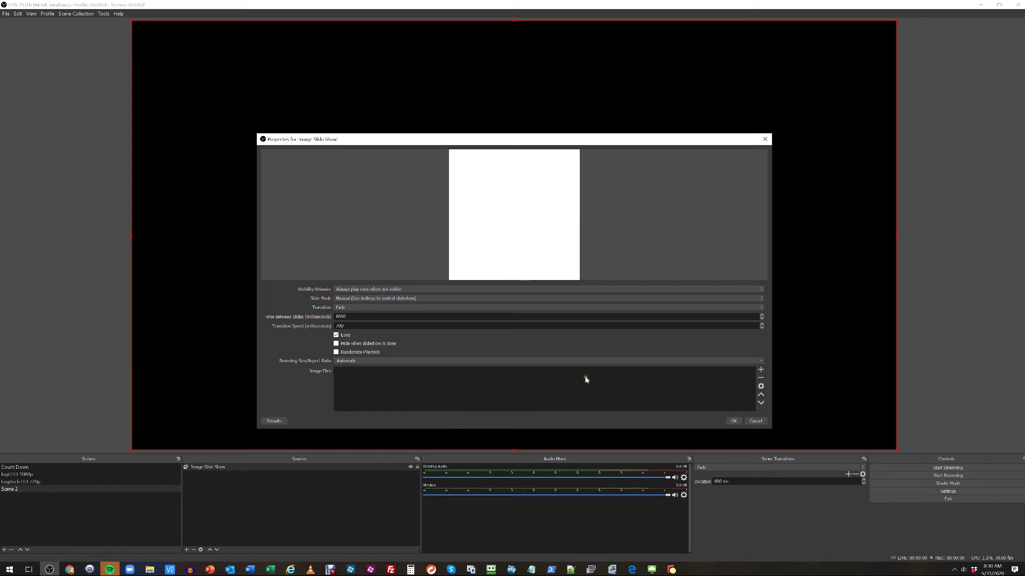
Add all sixteen Slide JPG files to the image list.
click(761, 370)
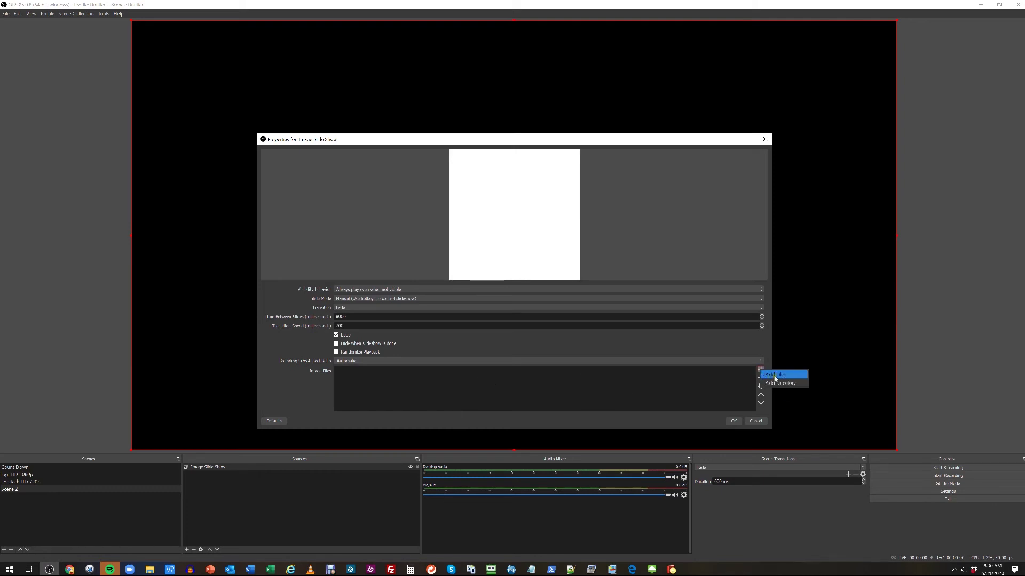
click(773, 376)
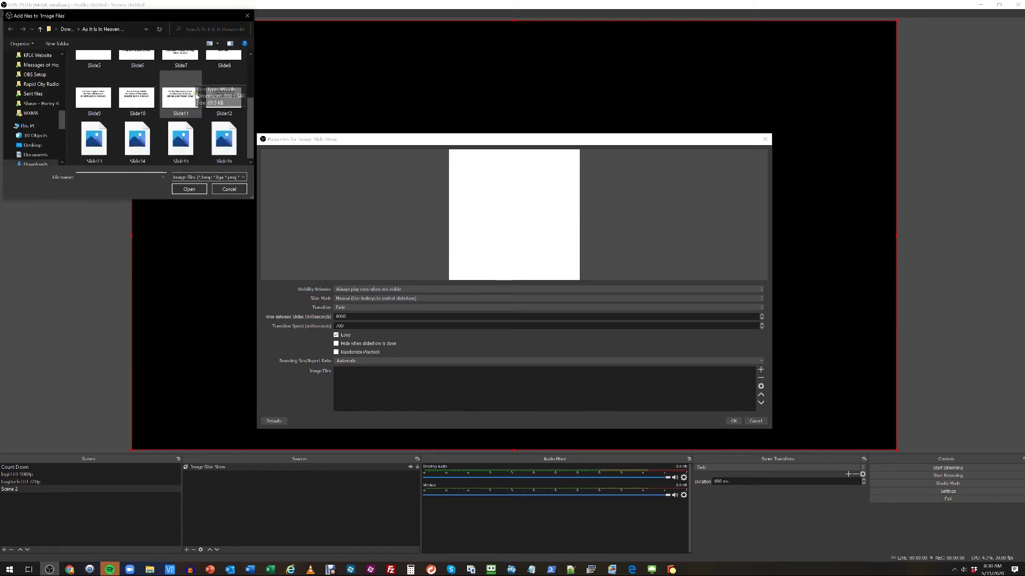
click(93, 80)
scroll(161, 107, down, 3)
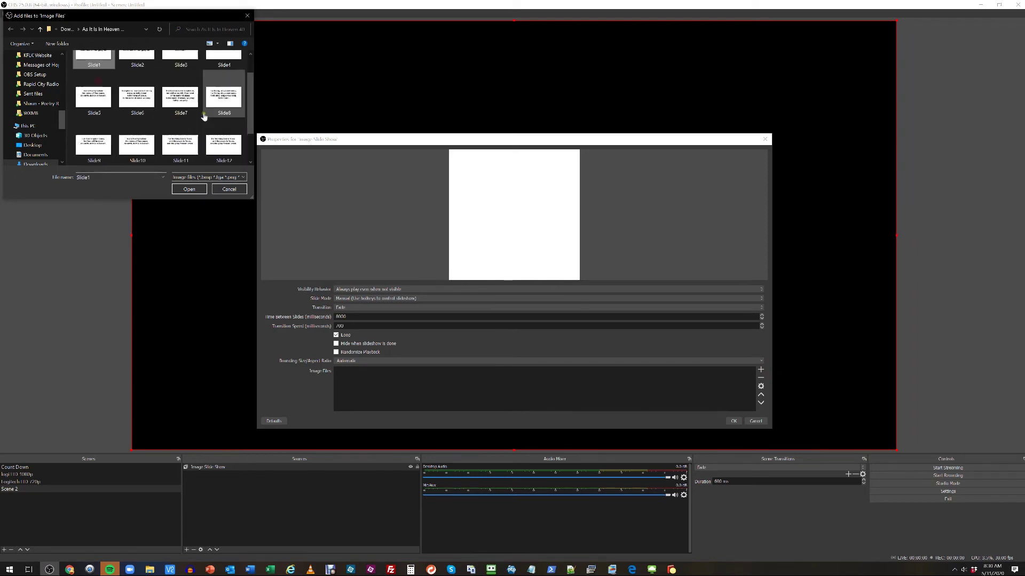
shift+click(224, 148)
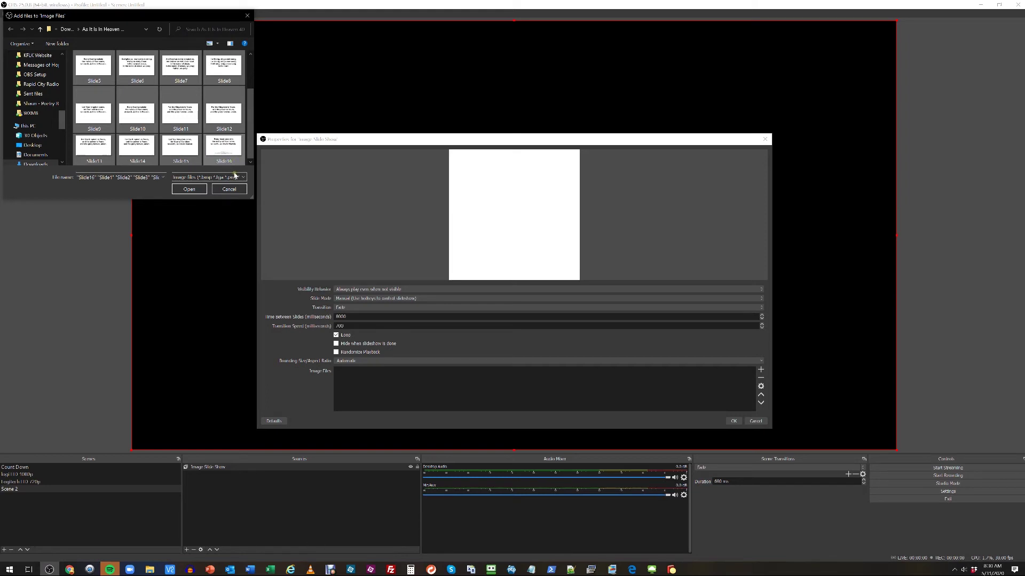
click(191, 190)
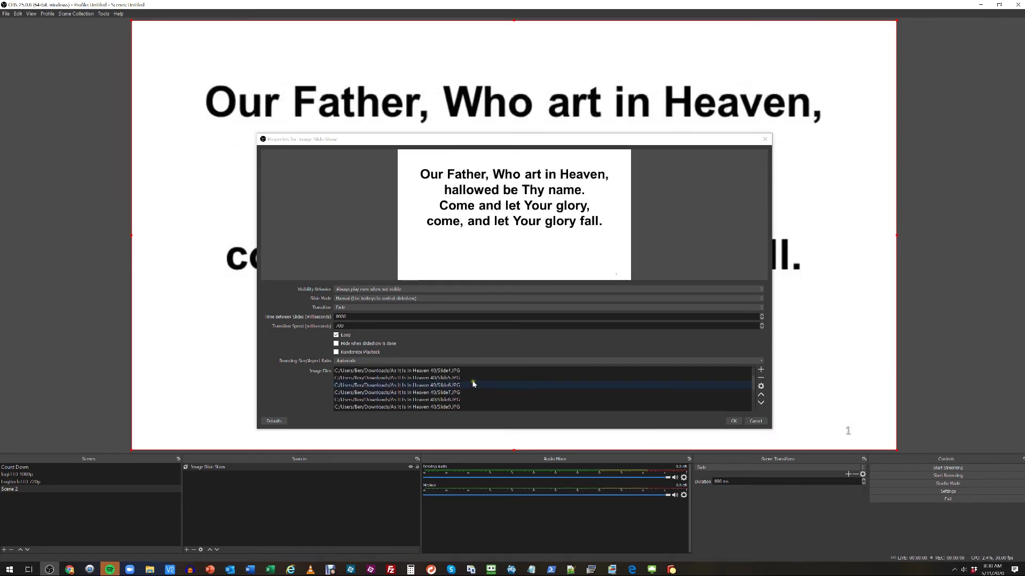
Confirm the properties and step back through the lyric slides with the Left hotkey.
scroll(502, 388, down, 2)
click(733, 422)
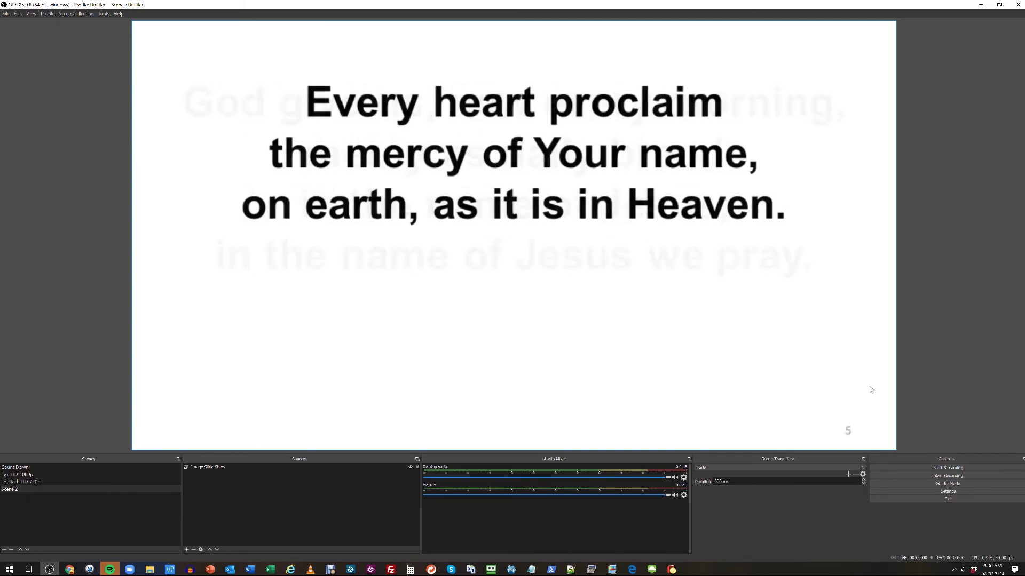
key(Left)
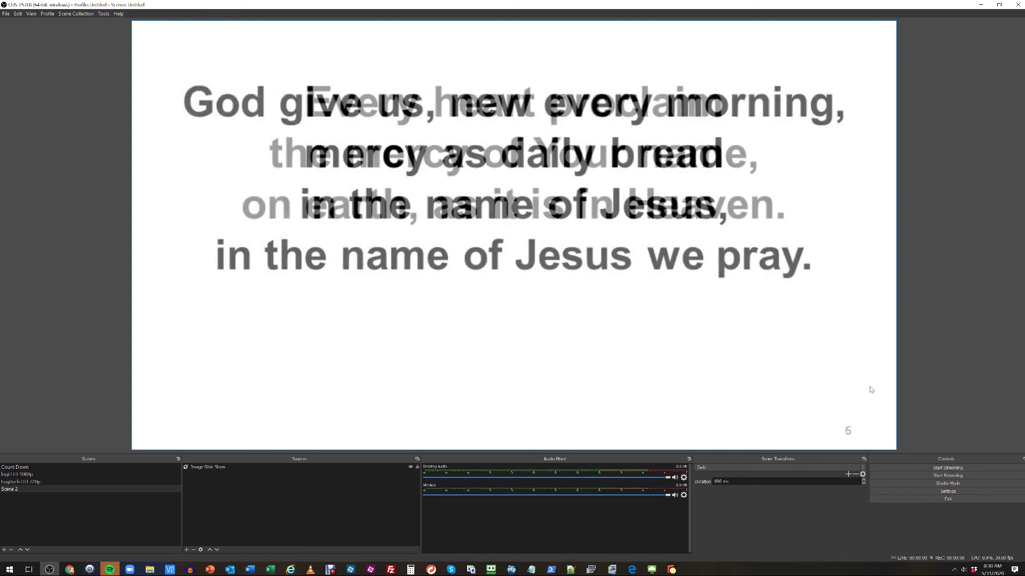
key(Left)
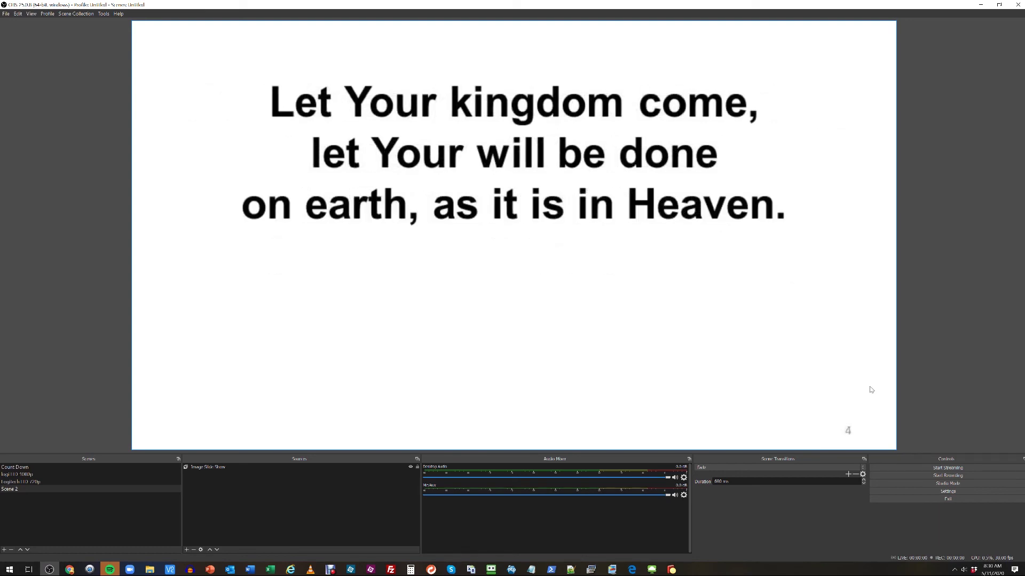
key(Left)
key(Left)
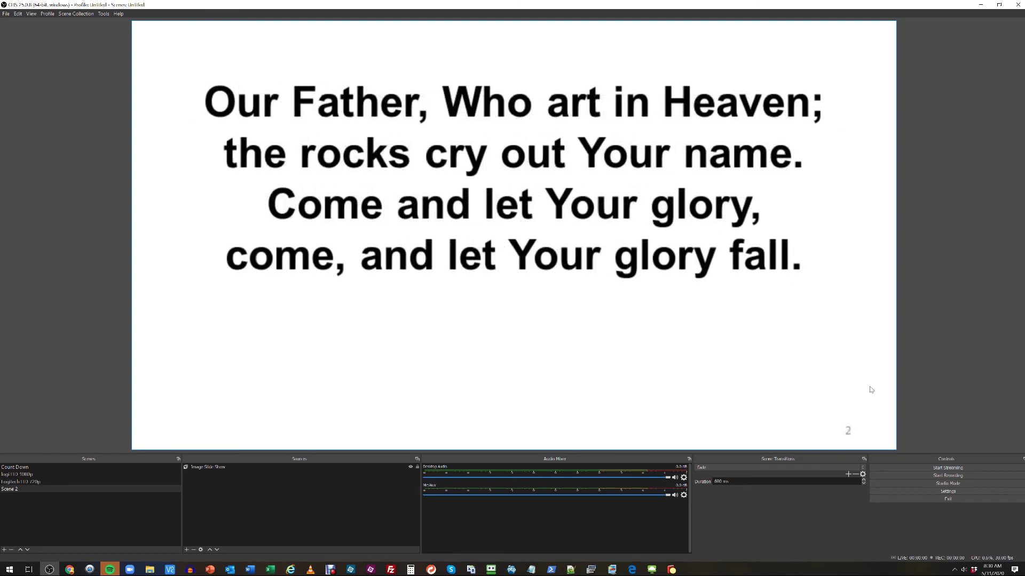
key(Left)
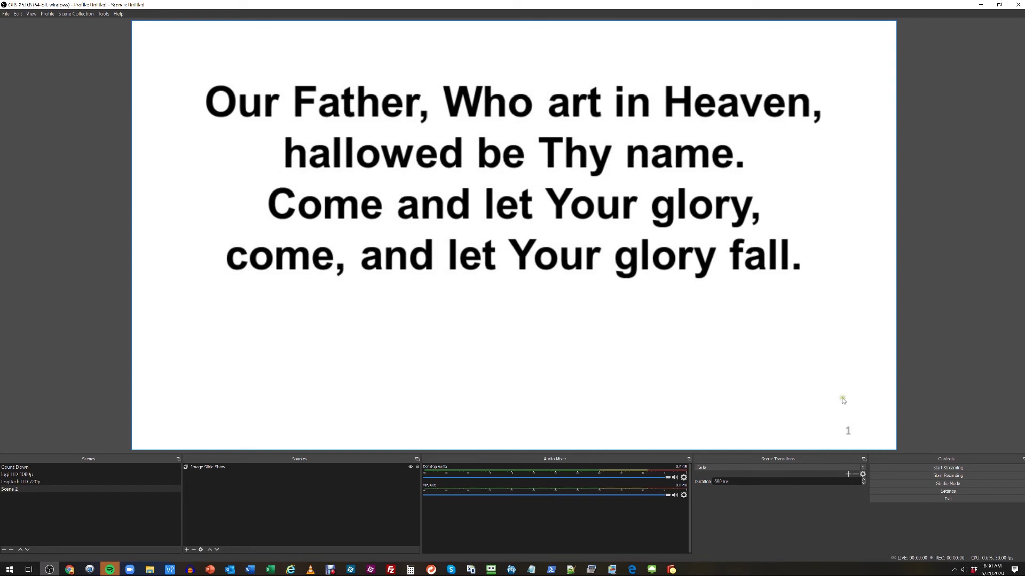
Select the Image Slide Show source and shrink it toward the top-left corner.
click(194, 466)
click(195, 467)
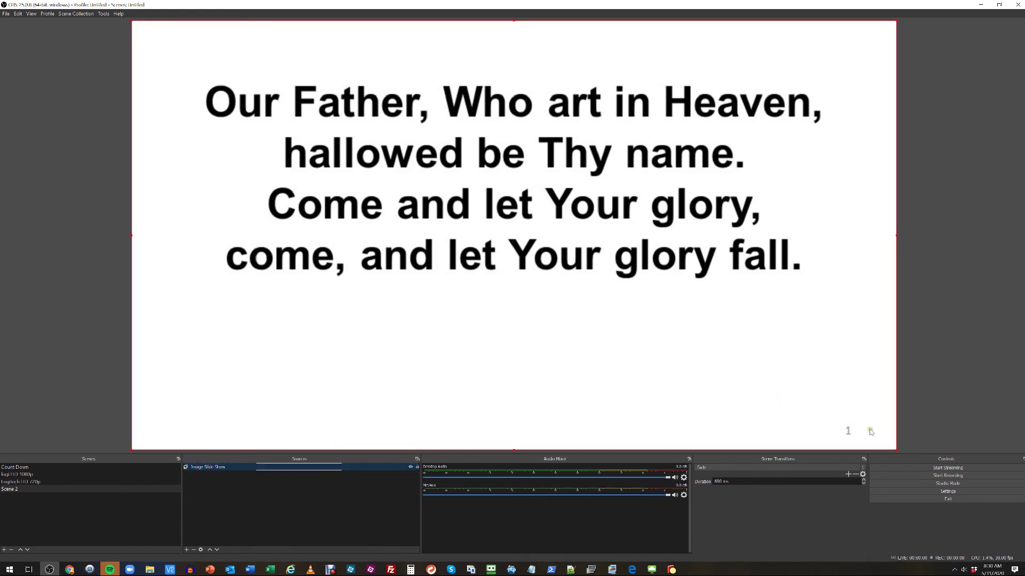
drag(898, 453, 309, 174)
Reposition the small slide box to the canvas's bottom-left corner and deselect it.
drag(223, 106, 784, 374)
click(1014, 408)
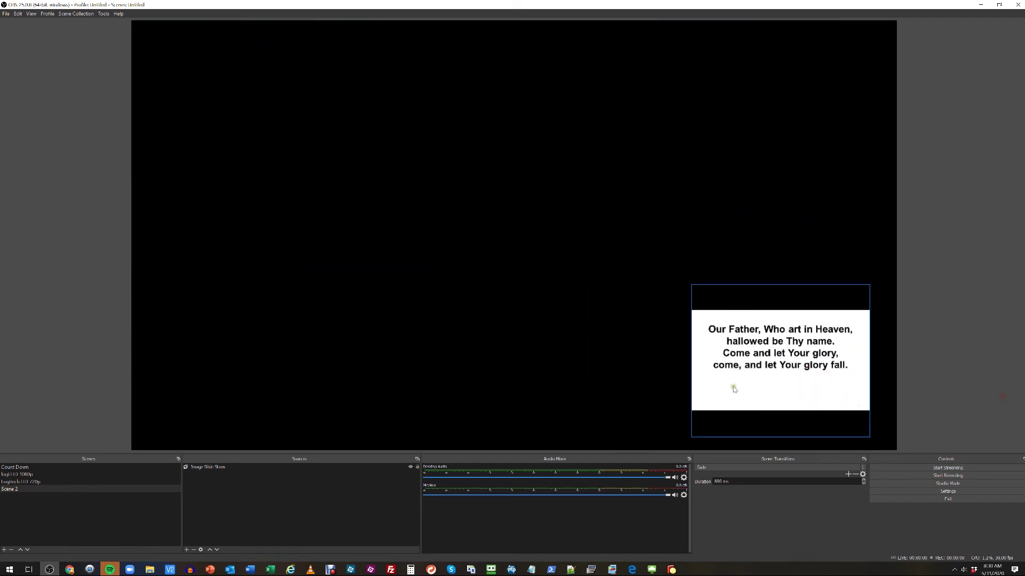
drag(715, 354, 173, 352)
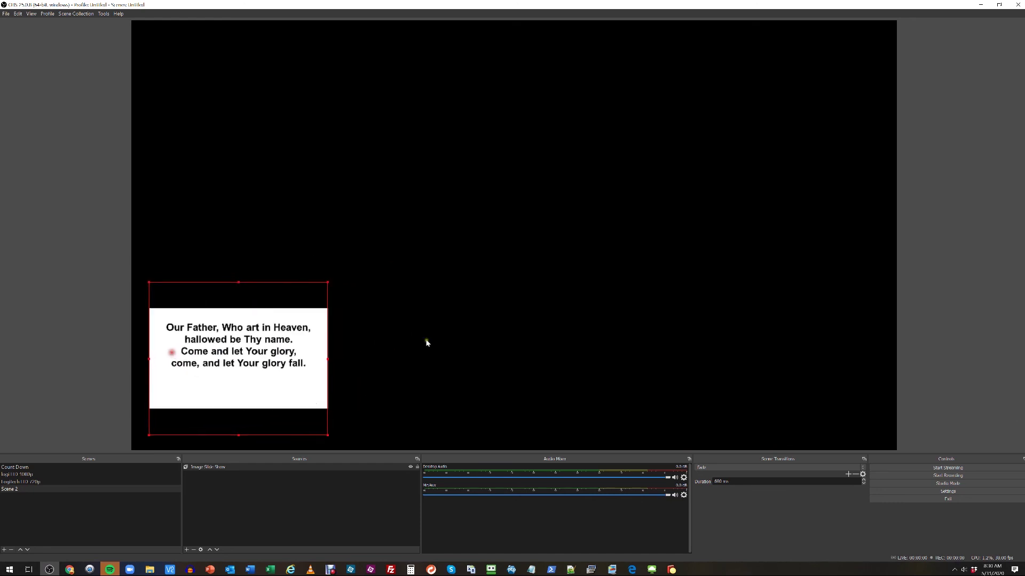
click(1016, 372)
click(208, 466)
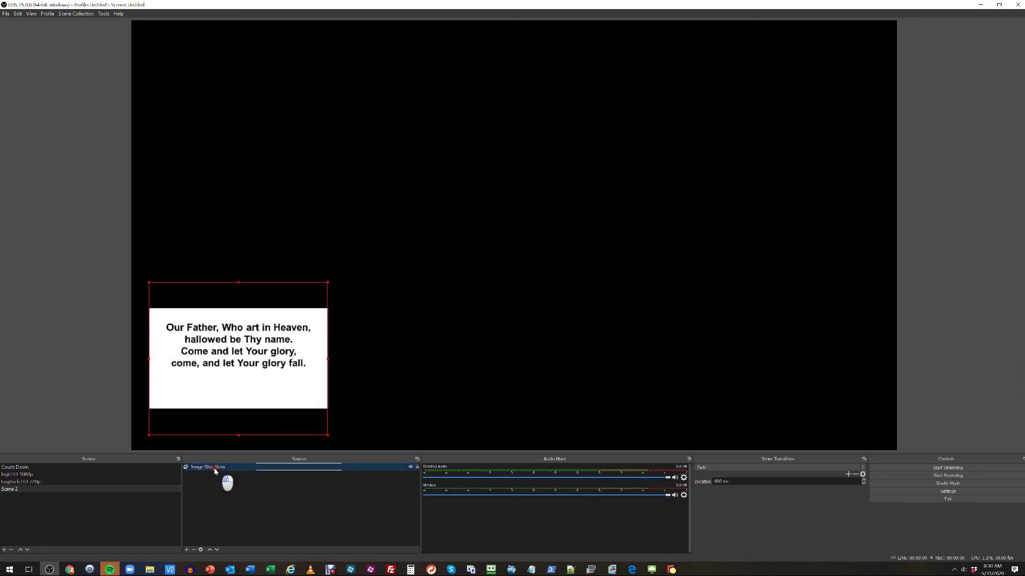
click(286, 513)
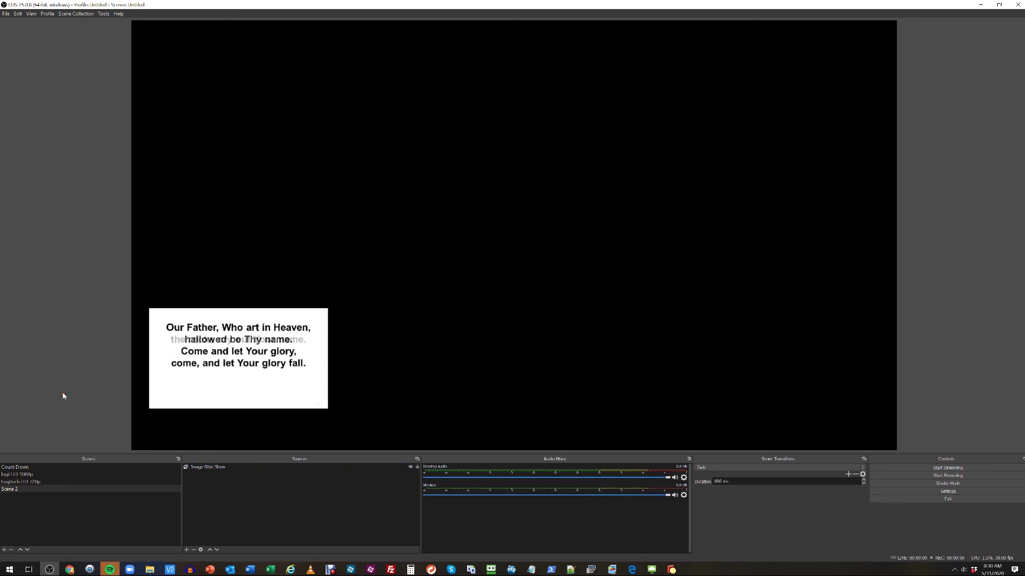